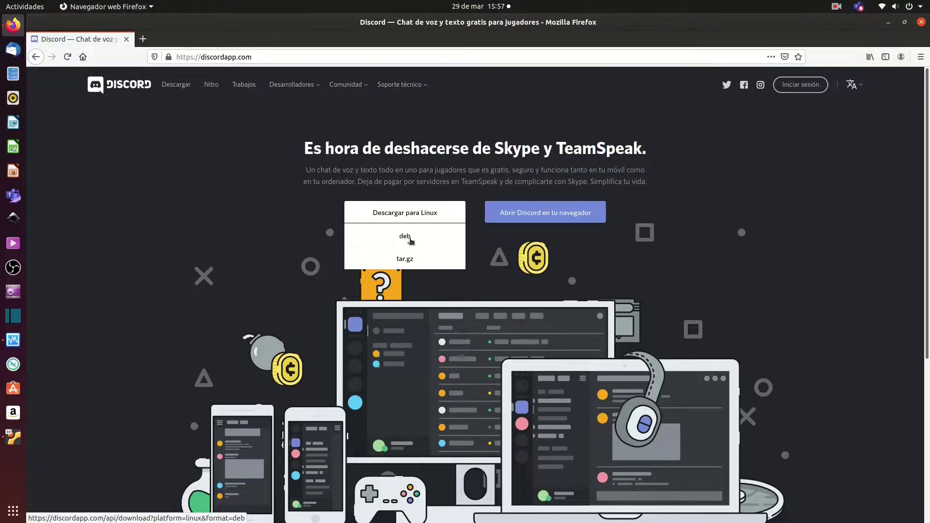
# - Download discord-0.0.10.deb with 'Guardar archivo' and open Firefox's downloads list
pyautogui.click(405, 237)
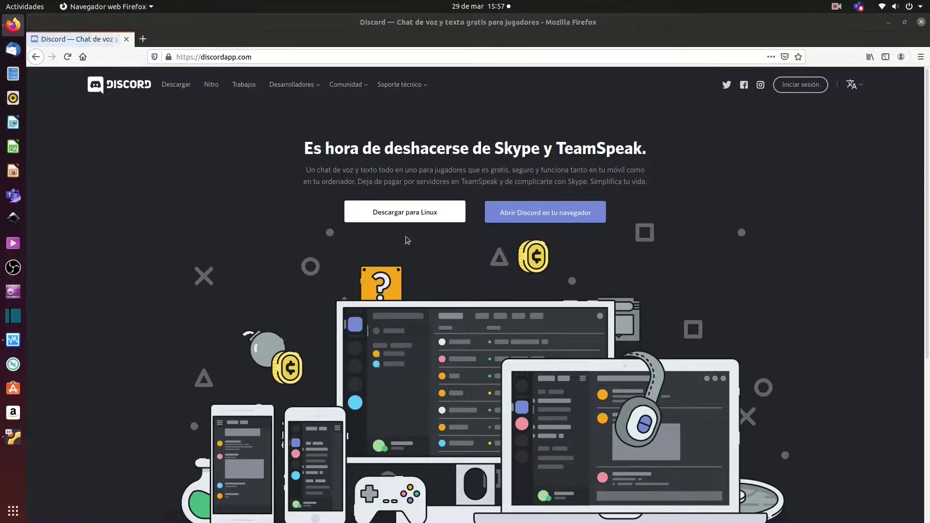
pyautogui.click(371, 290)
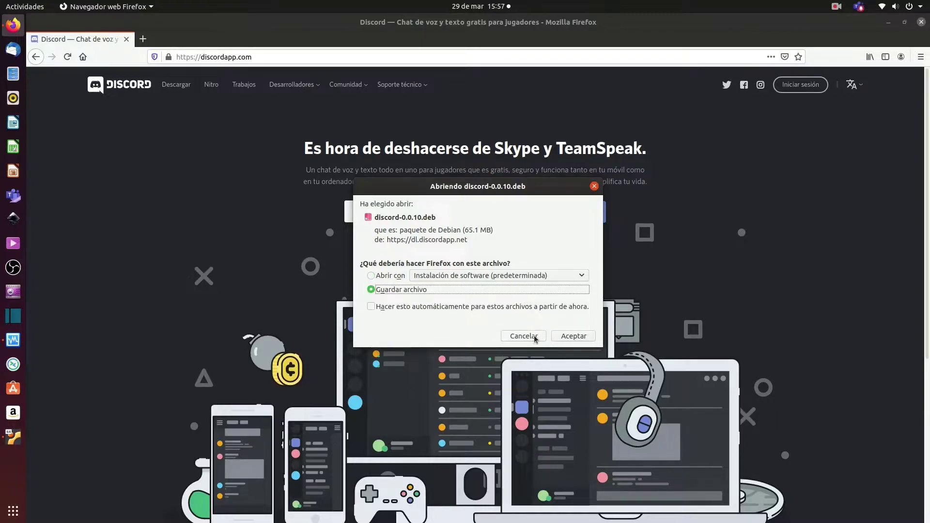
pyautogui.click(572, 337)
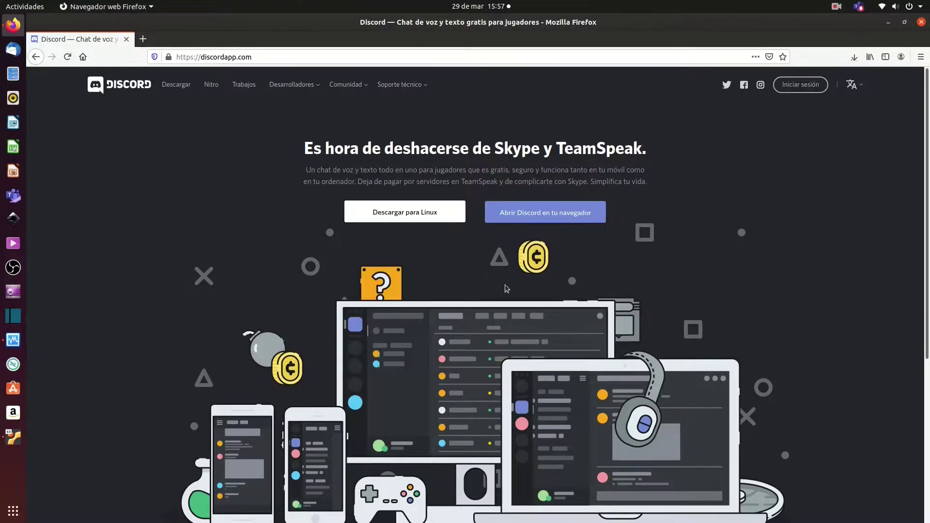
pyautogui.click(845, 85)
pyautogui.click(854, 57)
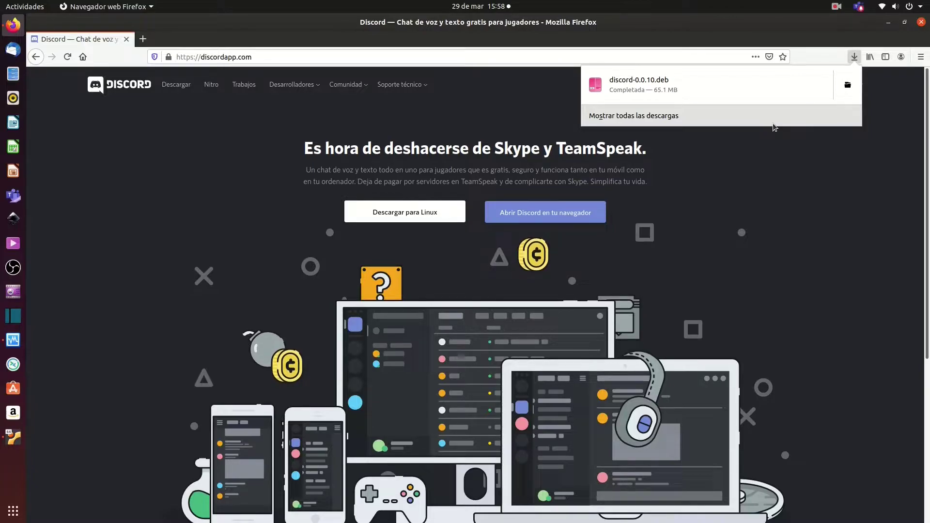
# - Open the Descargas folder and double-click discord-0.0.10.deb to load it in Ubuntu Software
pyautogui.click(848, 86)
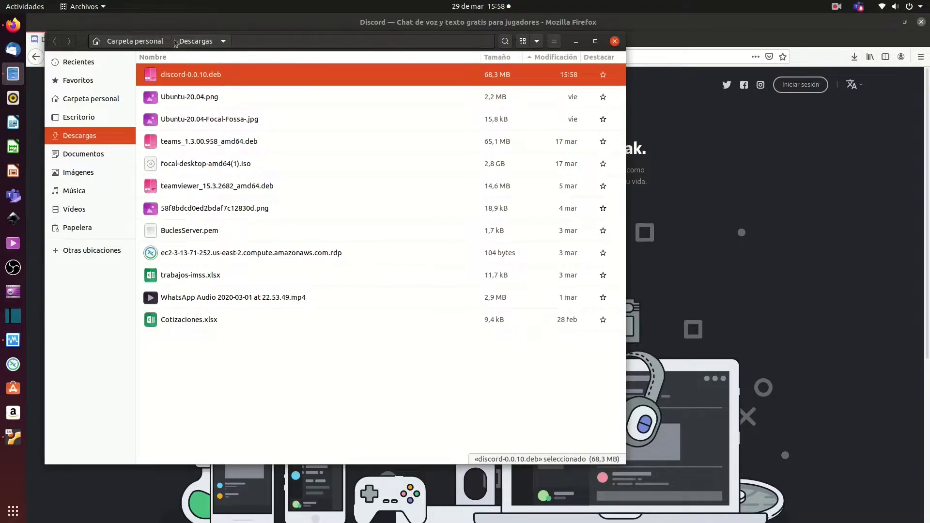
pyautogui.moveTo(84, 45); pyautogui.dragTo(202, 91)
pyautogui.doubleClick(323, 124)
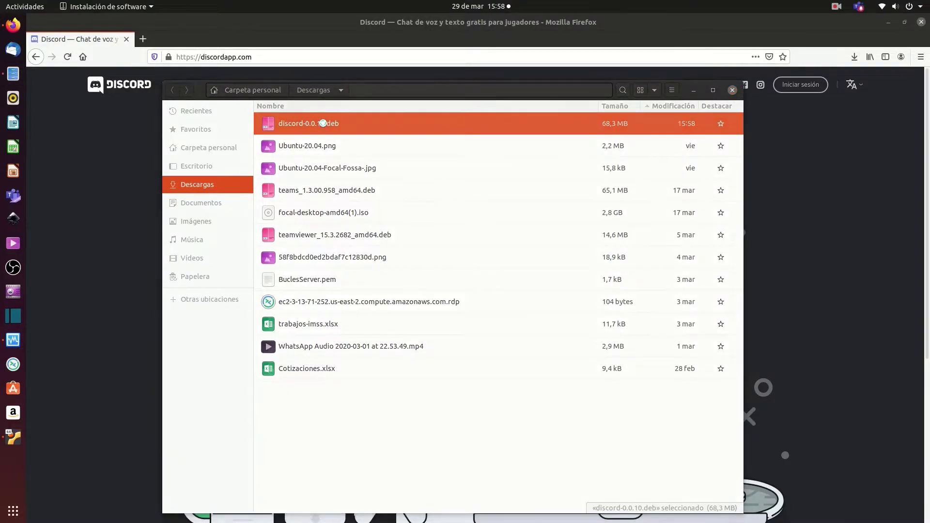
pyautogui.click(693, 92)
pyautogui.moveTo(528, 48); pyautogui.dragTo(645, 100)
pyautogui.doubleClick(894, 27)
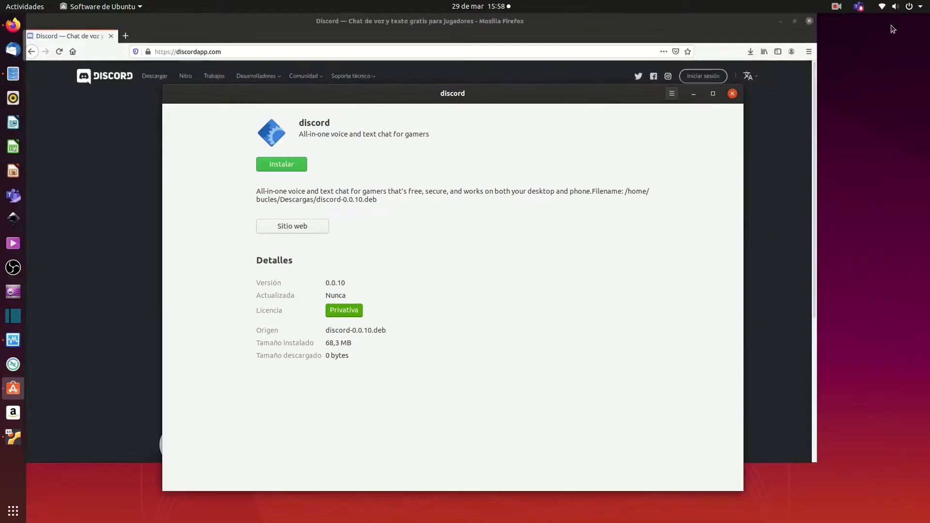
# - Start the discord 0.0.10 installation with Instalar and authorize it with the account password
pyautogui.moveTo(515, 98); pyautogui.dragTo(536, 82)
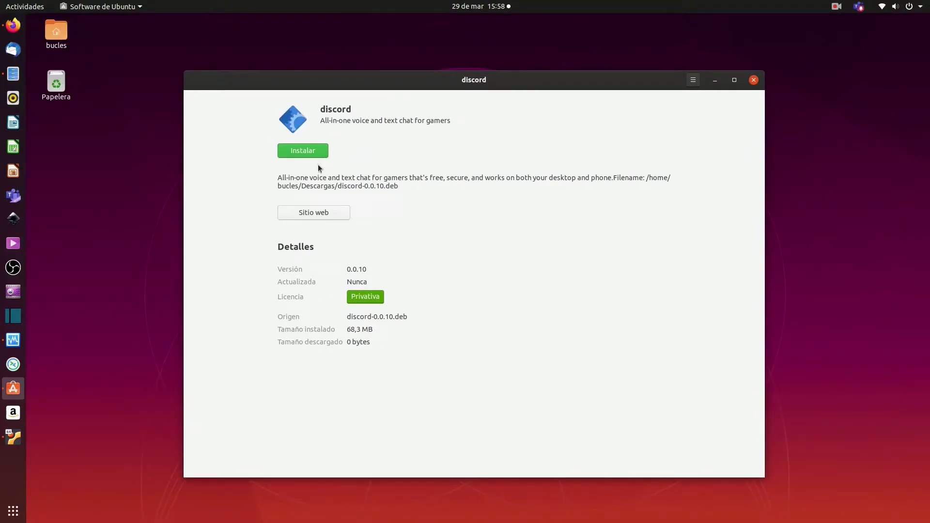
pyautogui.click(308, 152)
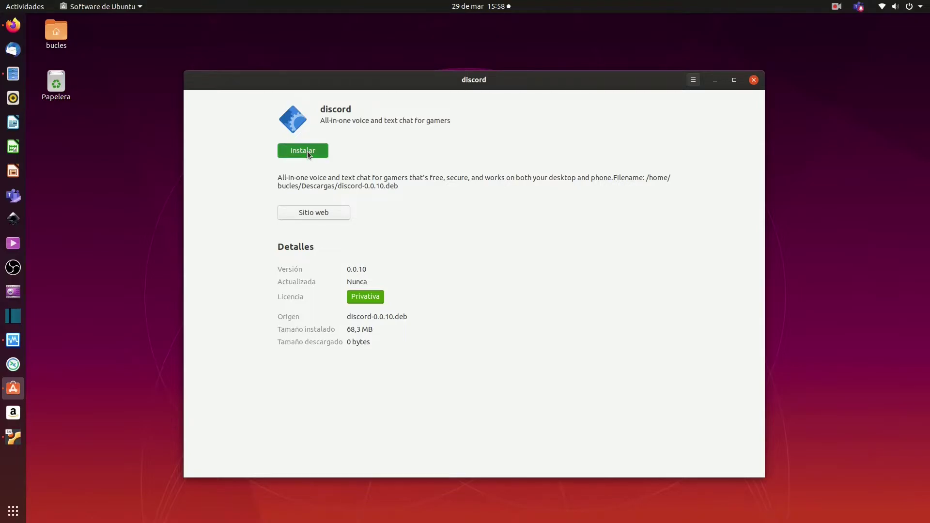
pyautogui.write('********')
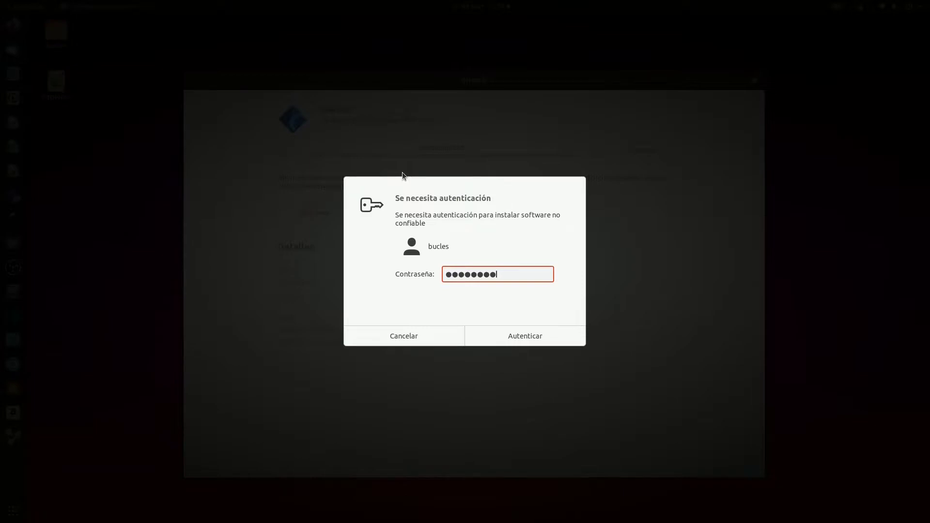
pyautogui.press('Return')
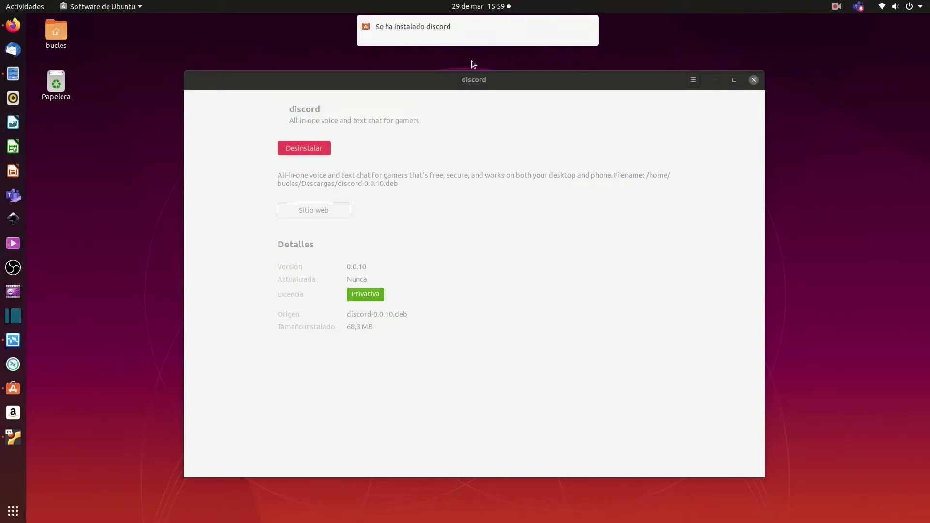
# - Quit Files from its dock menu and close the Ubuntu Software window
pyautogui.rightClick(19, 79)
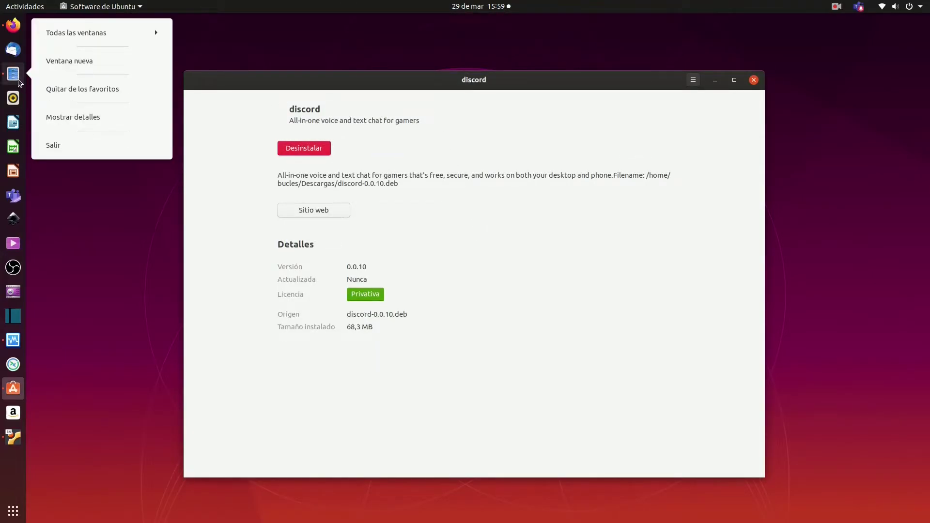
pyautogui.click(58, 145)
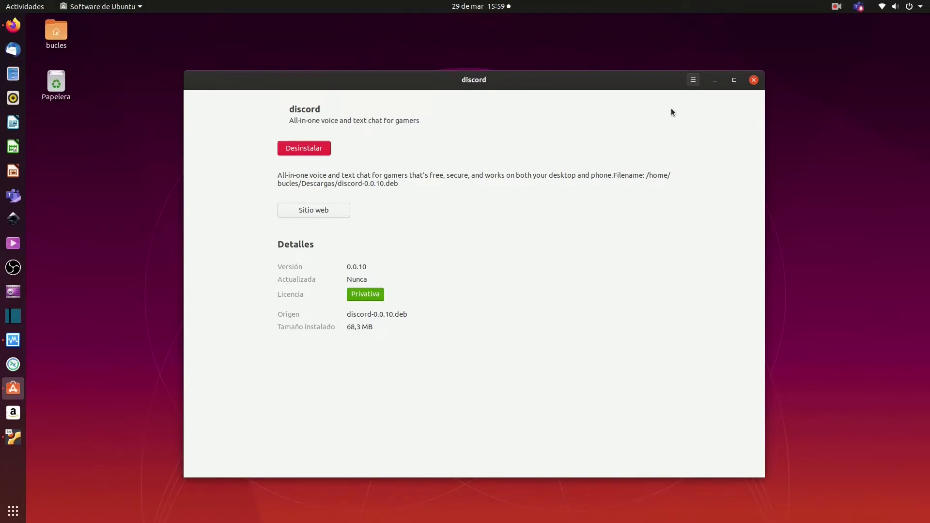
pyautogui.click(754, 81)
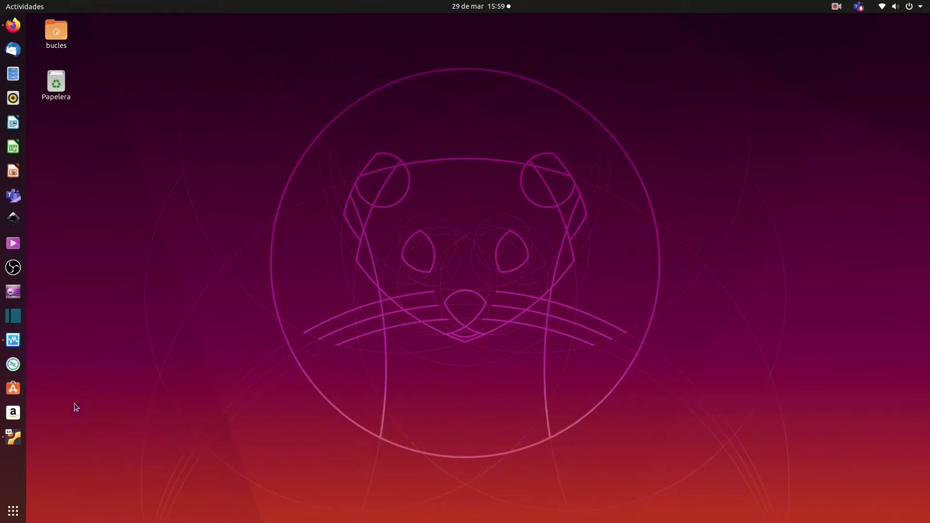
# - Search applications for 'disc' and launch Discord
pyautogui.click(13, 510)
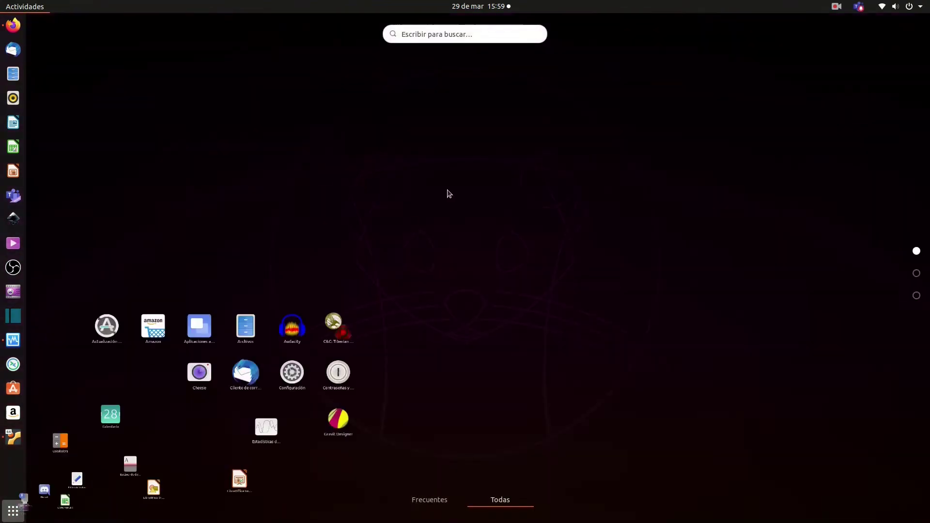
pyautogui.click(452, 33)
pyautogui.write('disc')
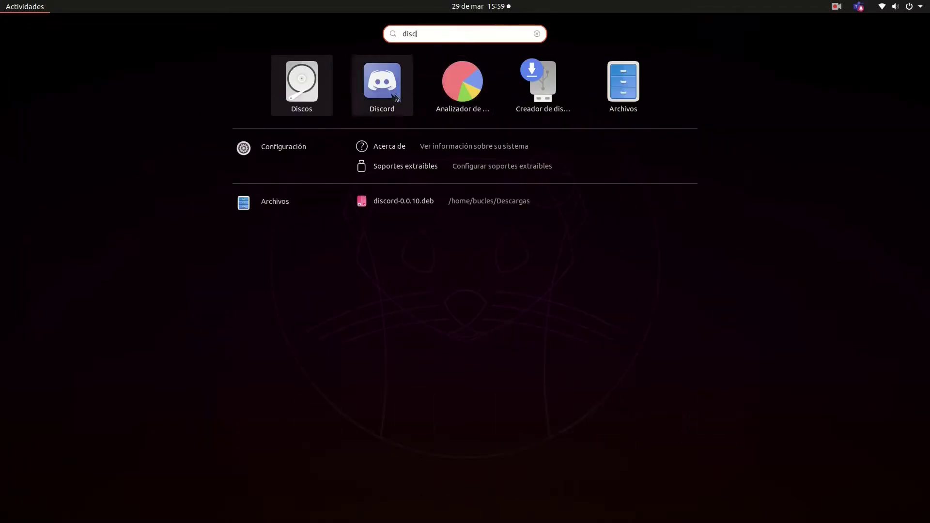
pyautogui.click(381, 91)
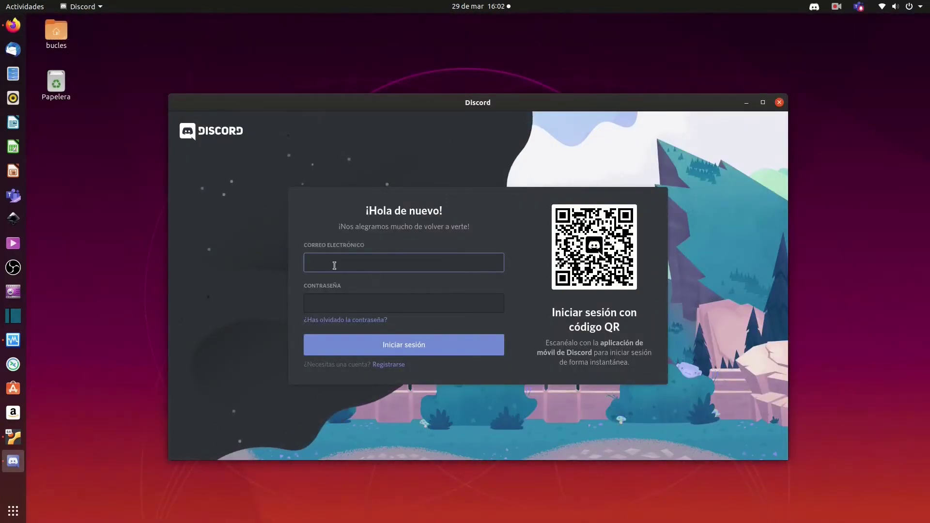
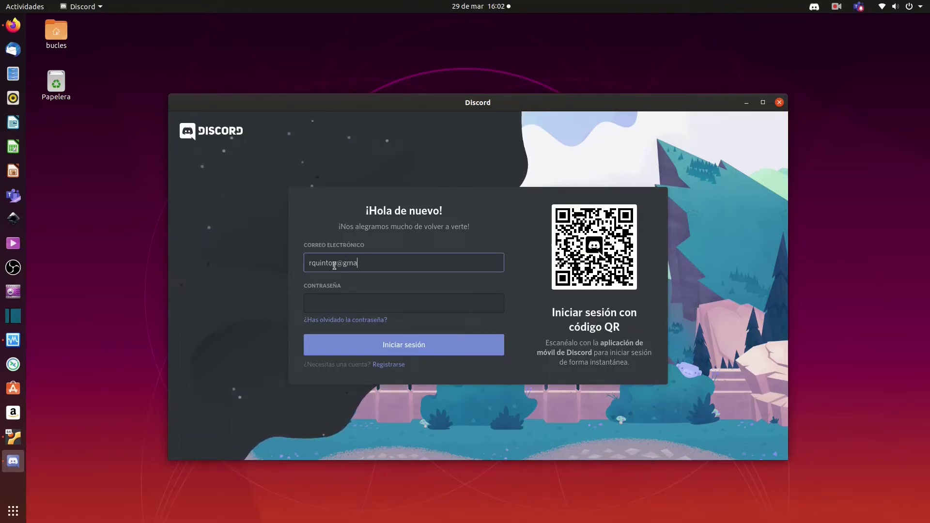
# - Log in to Discord by entering the account e-mail and password
pyautogui.press('Tab')
pyautogui.write('********')
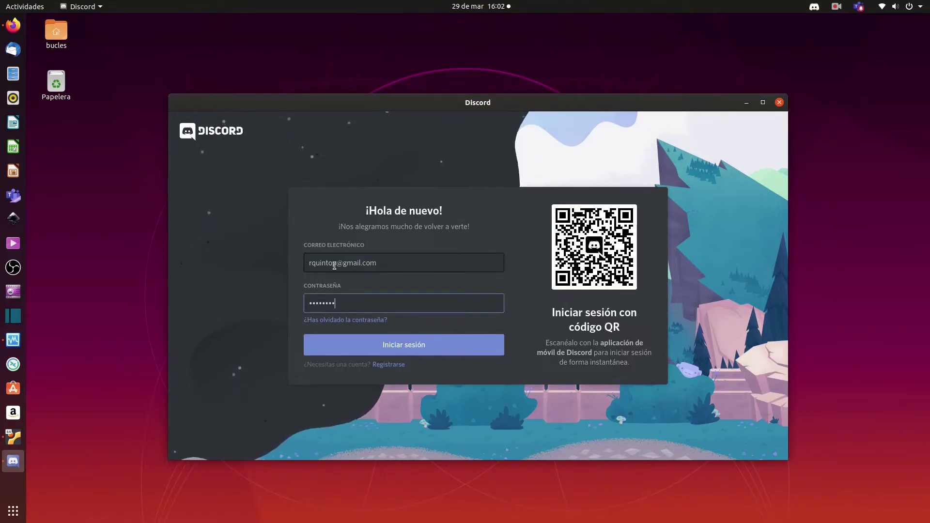
pyautogui.press('Return')
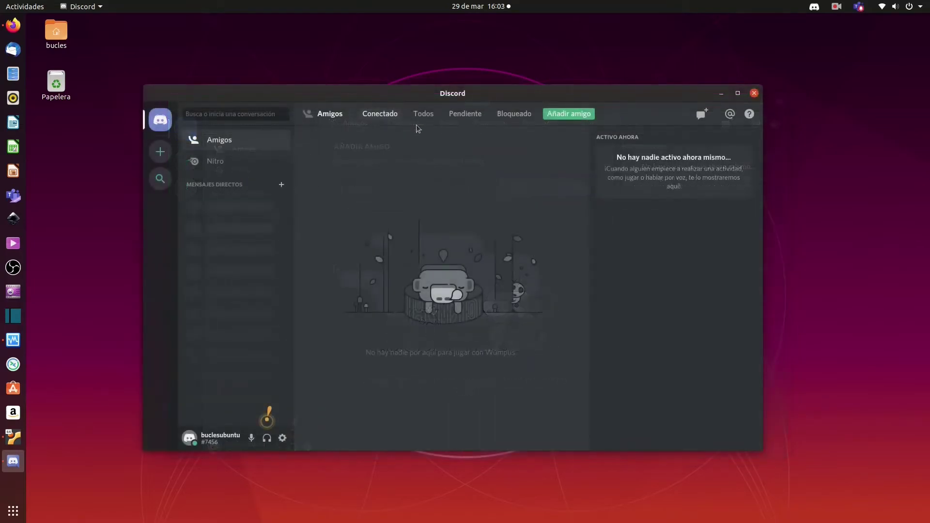
# - Cycle through the Todos, Pendiente, Bloqueado and Conectado friends tabs, ending on Conectado
pyautogui.click(424, 114)
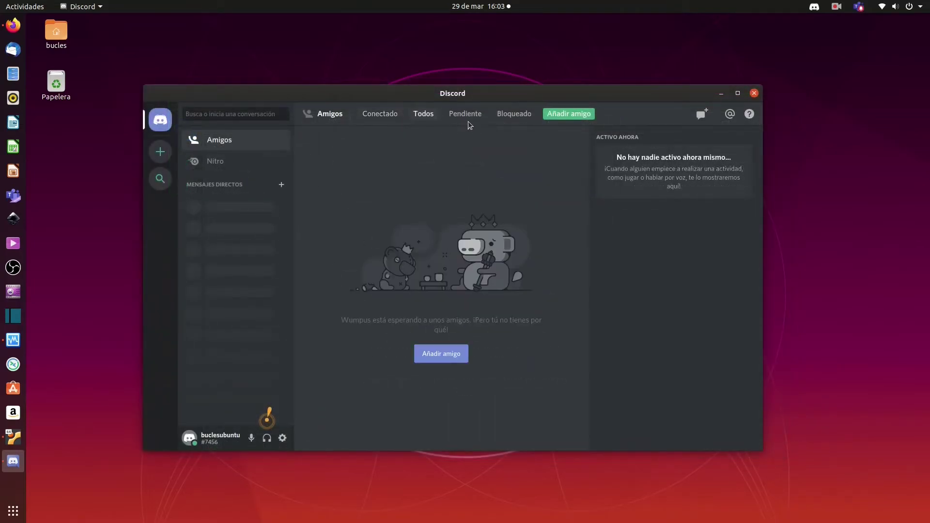
pyautogui.click(472, 116)
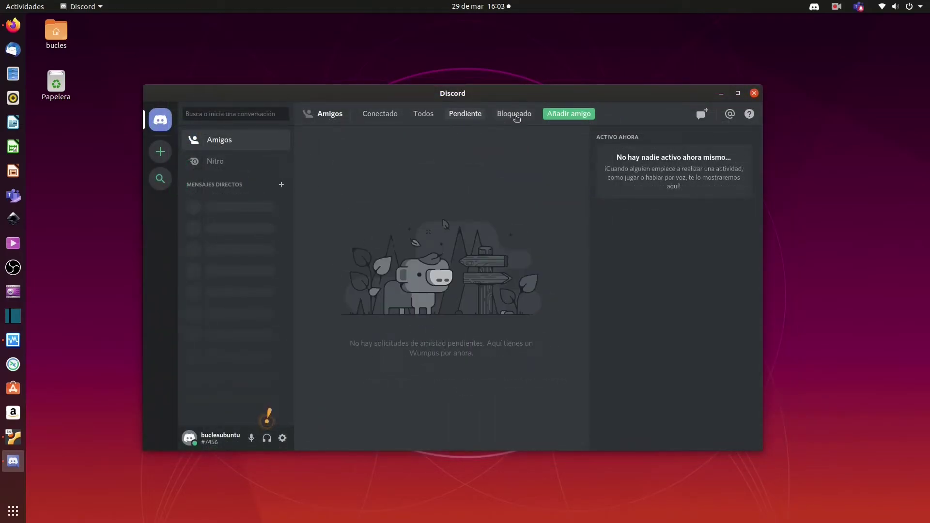
pyautogui.click(516, 120)
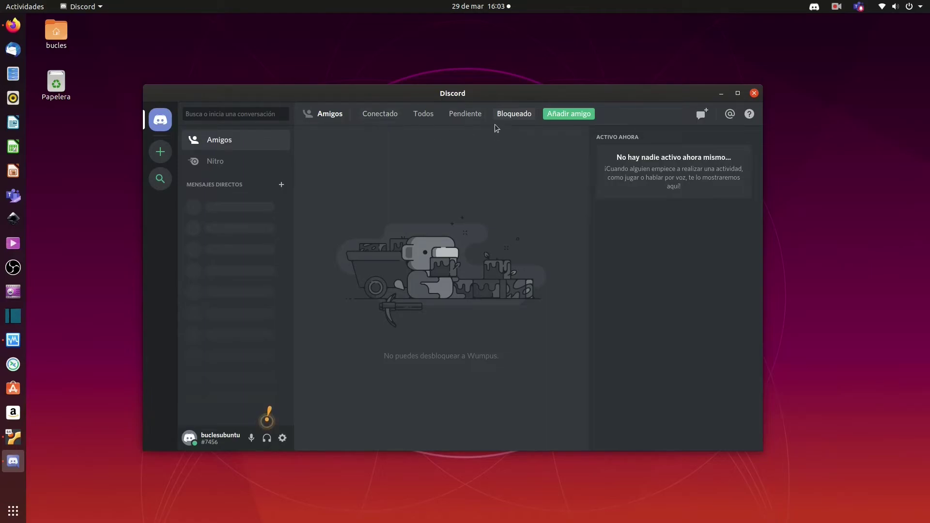
pyautogui.click(460, 117)
pyautogui.click(424, 117)
pyautogui.click(383, 120)
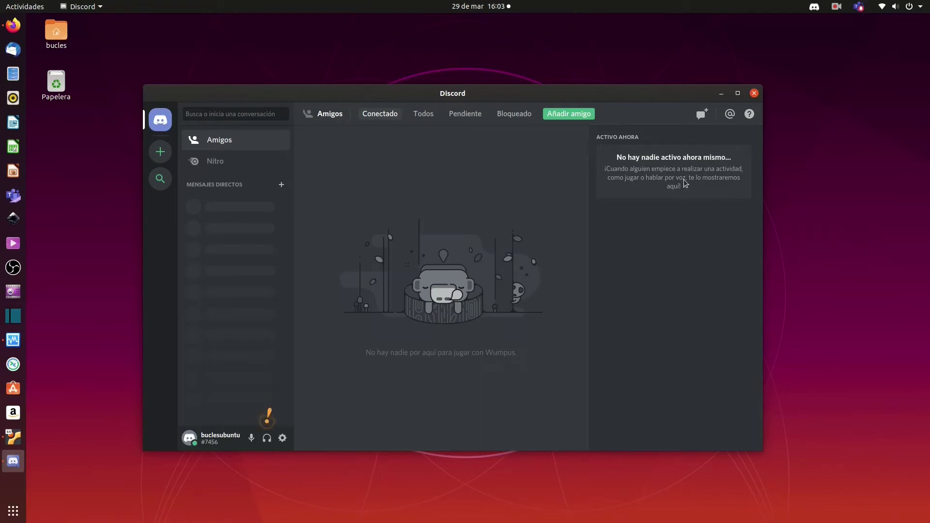
pyautogui.click(475, 119)
pyautogui.click(424, 115)
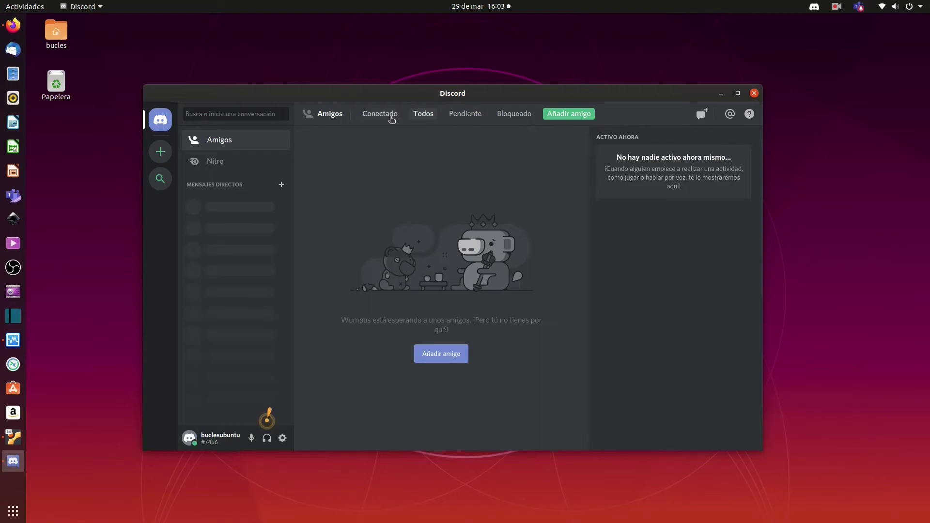
pyautogui.click(379, 115)
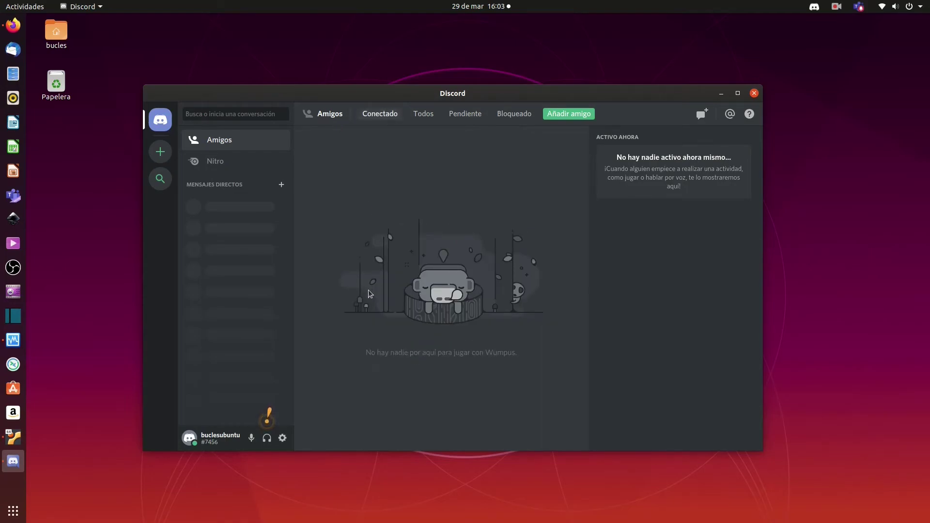
# - Close the Discord window and choose Quit Discord from its tray icon menu
pyautogui.click(754, 93)
pyautogui.click(815, 6)
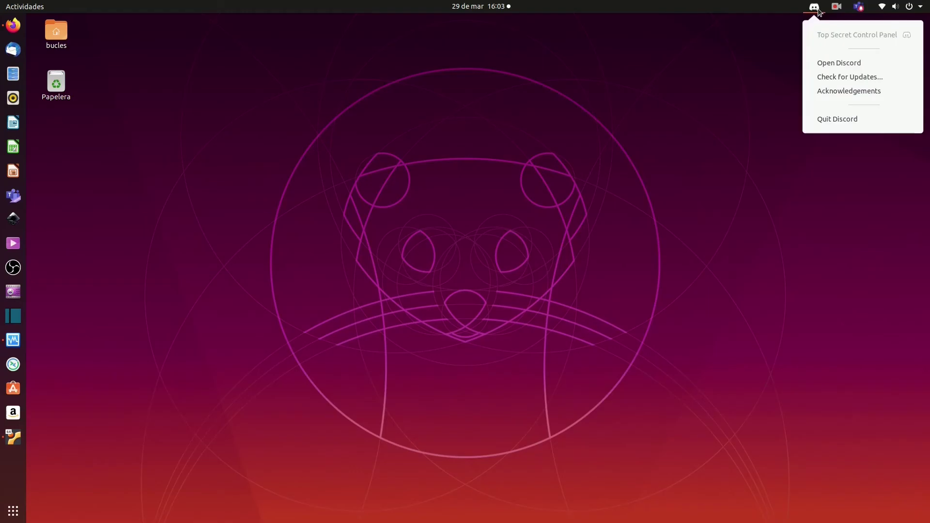
pyautogui.click(818, 120)
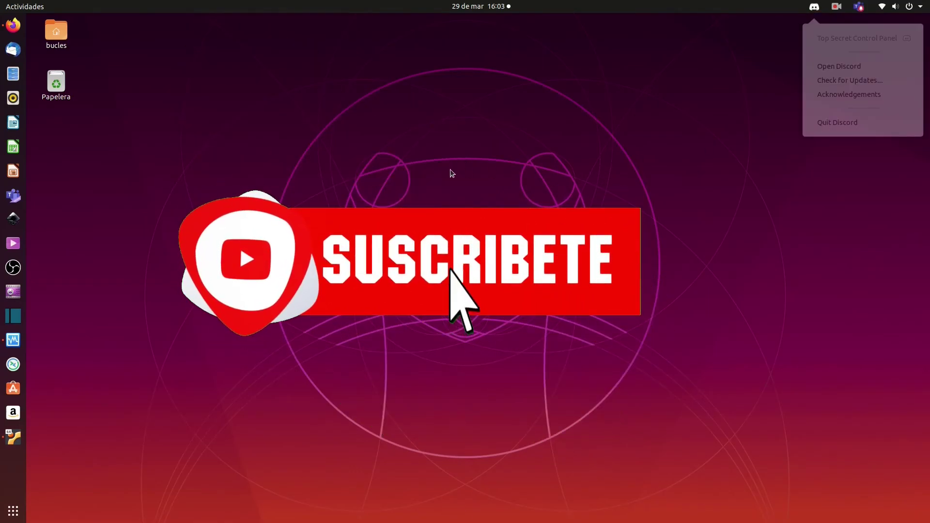
pyautogui.rightClick(332, 197)
pyautogui.press('Escape')
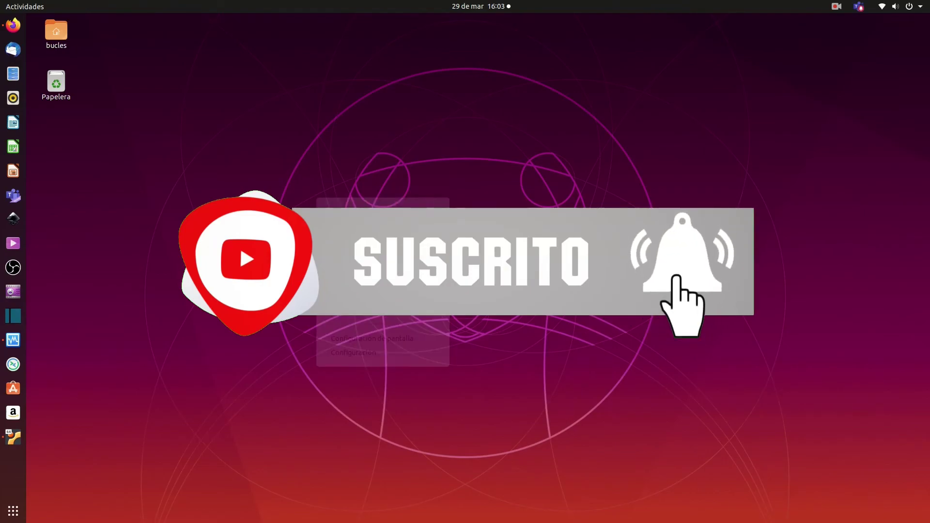